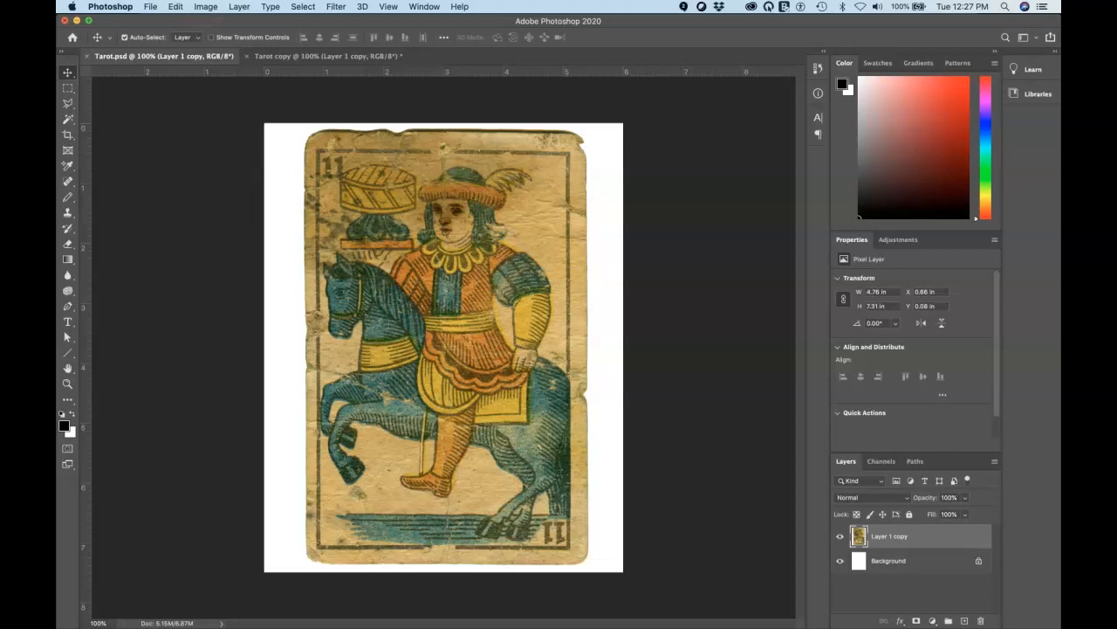
Open the Image Size settings for Tarot.psd and reposition the preview to show the upper part of the card.
left_click(204, 7)
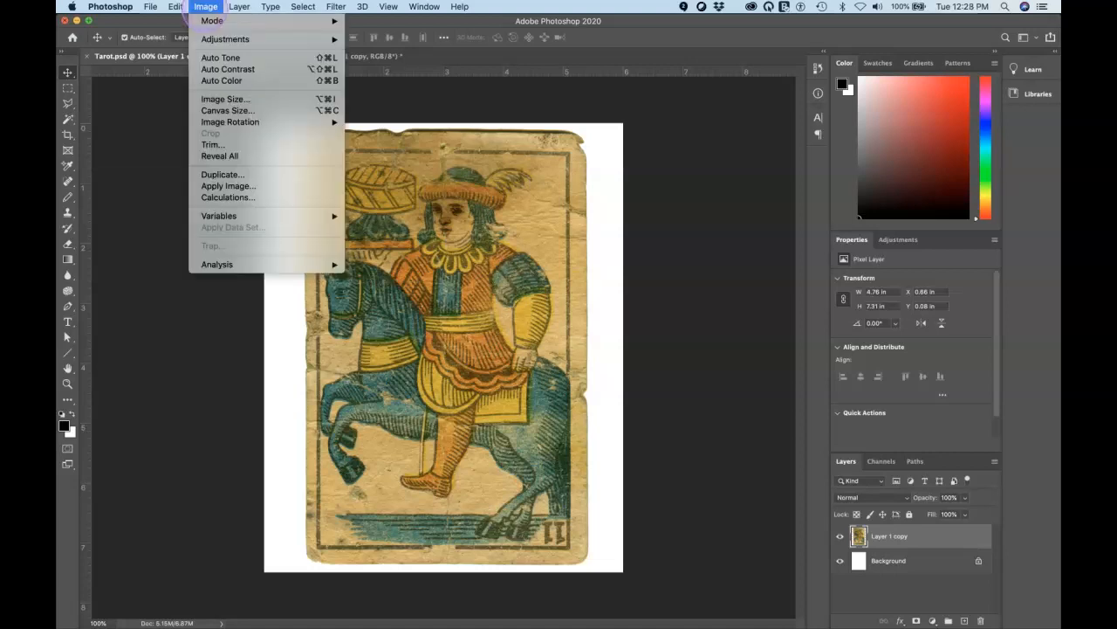
left_click(224, 99)
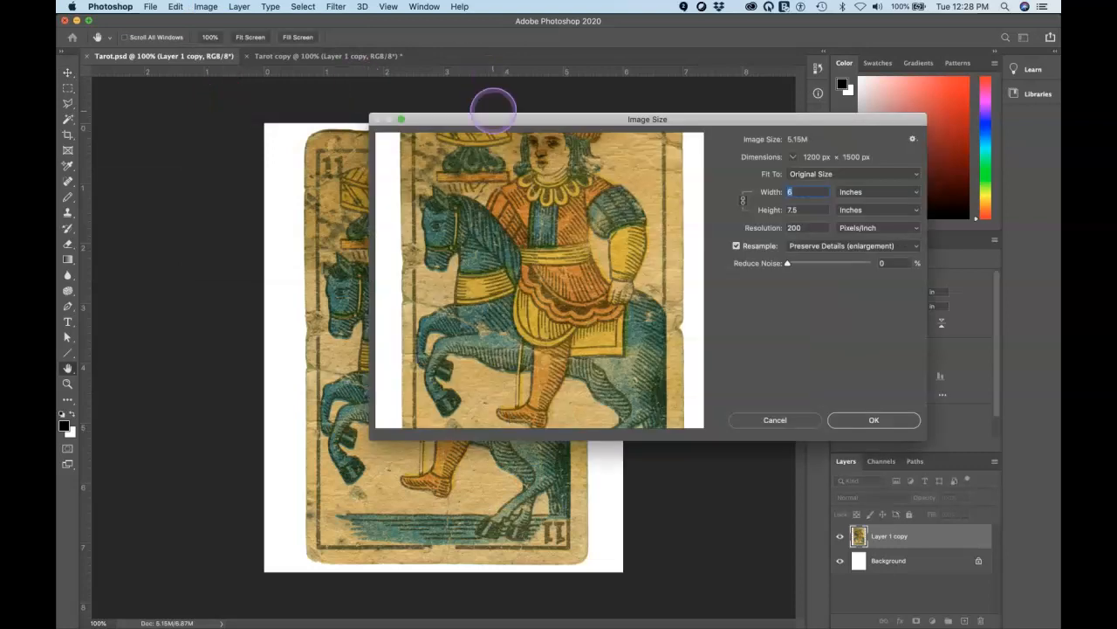
left_click_drag(481, 116, 580, 49)
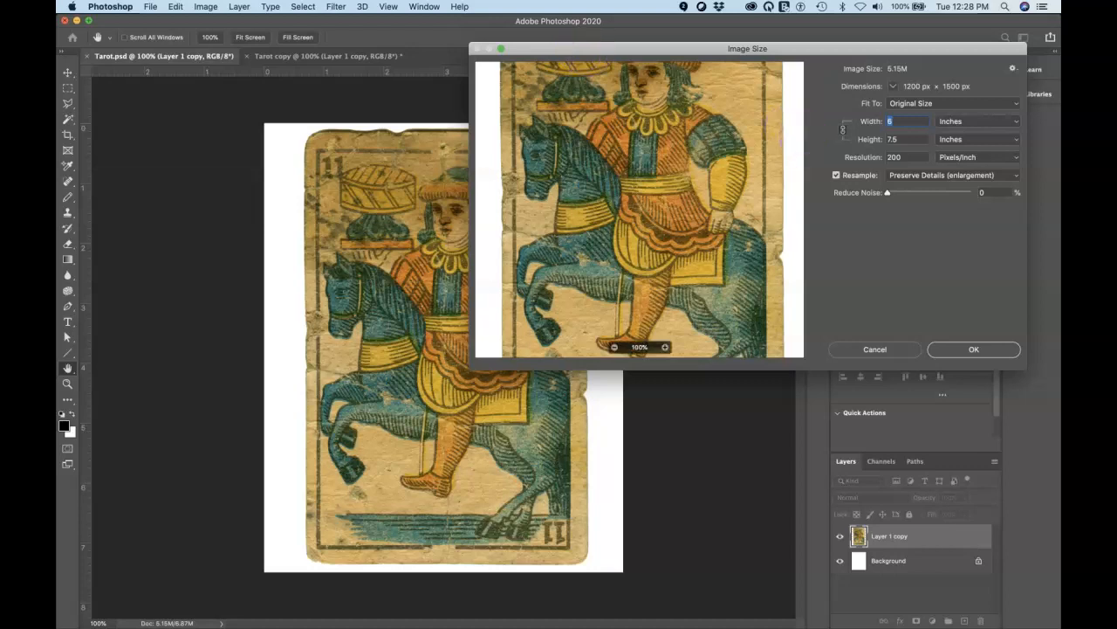
left_click_drag(674, 148, 677, 223)
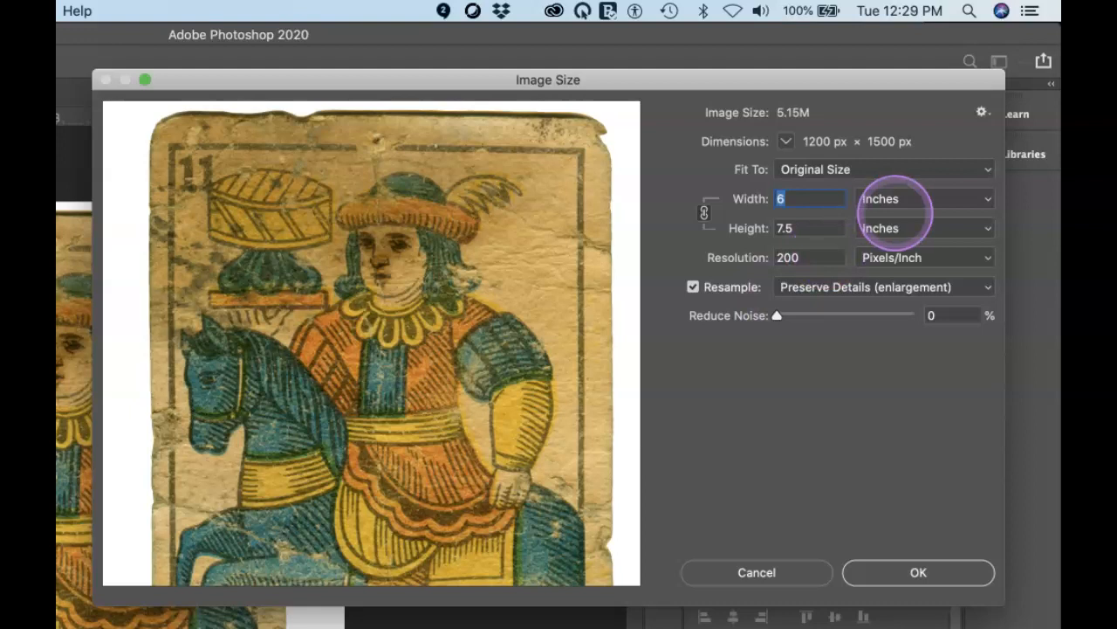
Switch the image's width and height units to pixels and return them to inches.
left_click(974, 199)
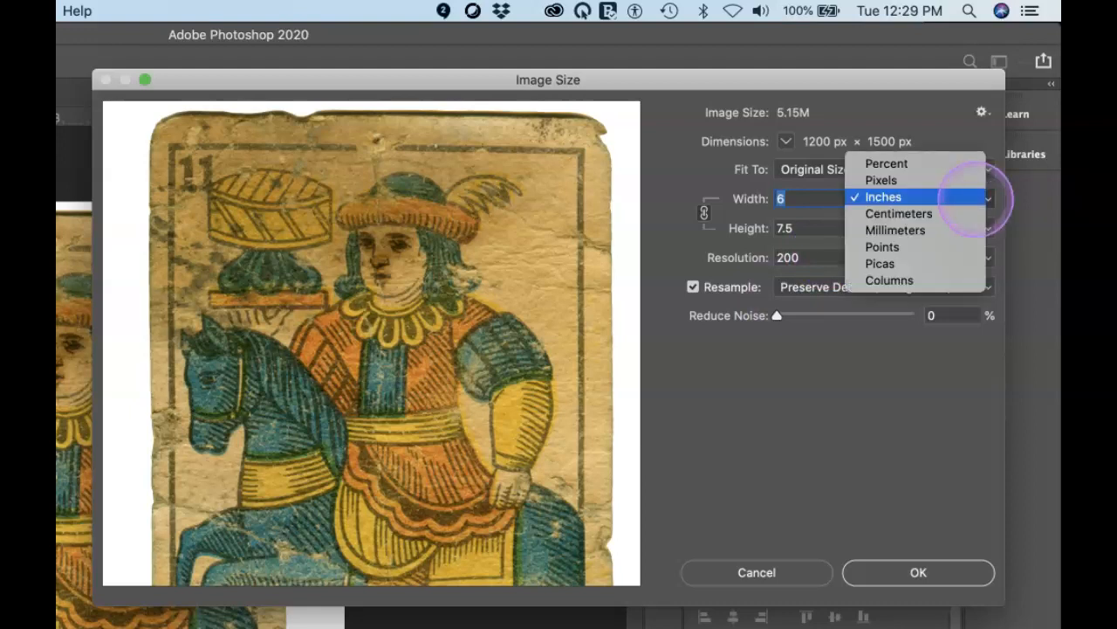
left_click(973, 180)
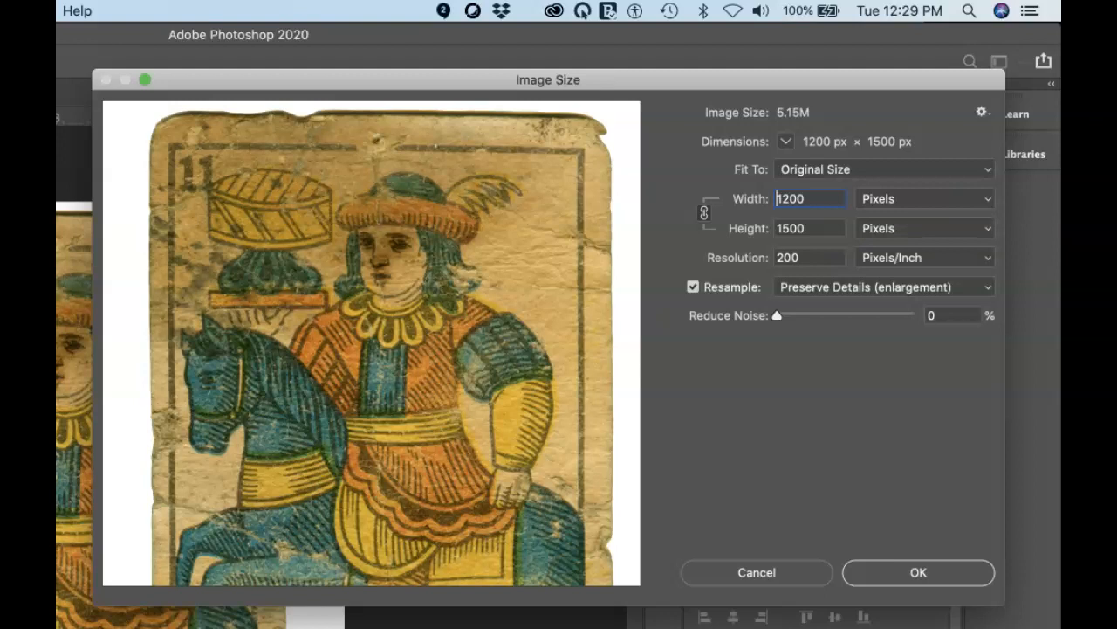
left_click(967, 201)
left_click(955, 214)
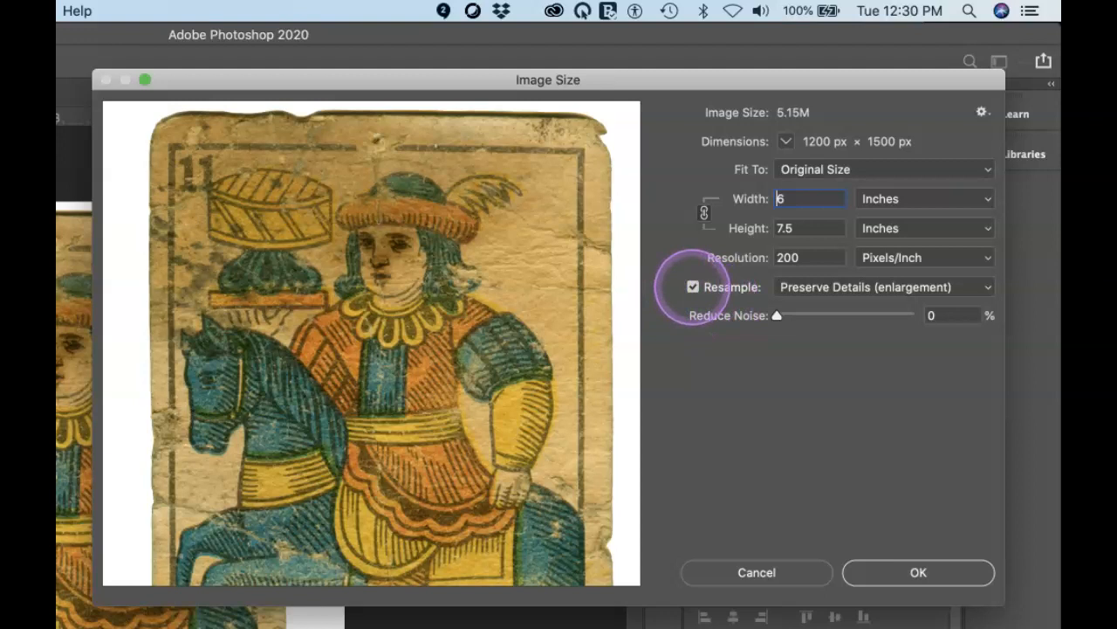
Turn off resampling and set the image resolution to 150 pixels/inch.
left_click(693, 286)
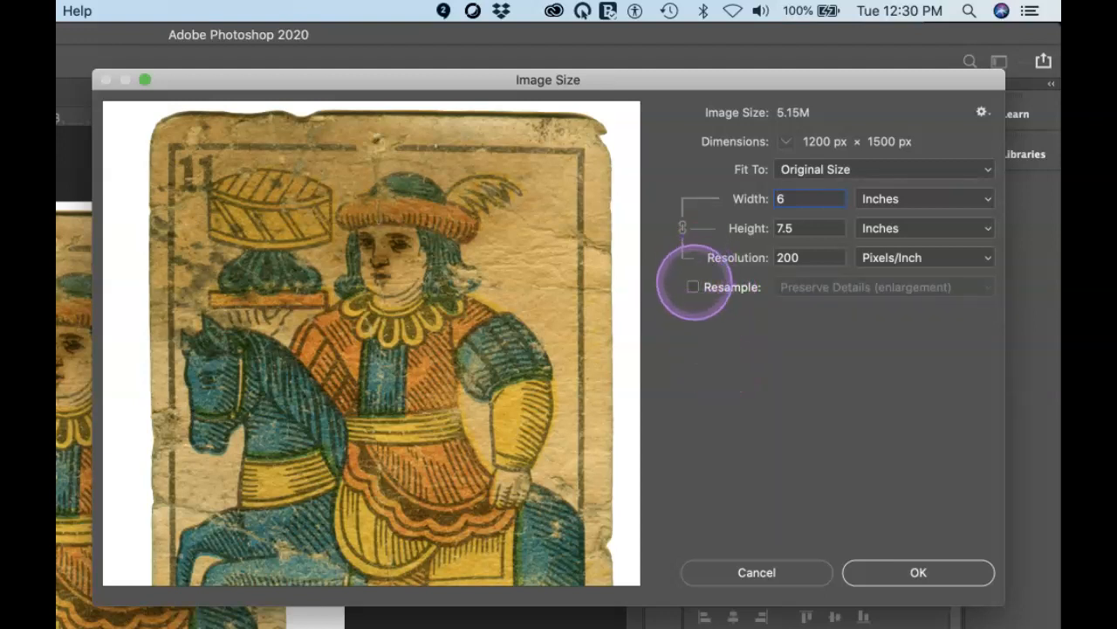
left_click(693, 286)
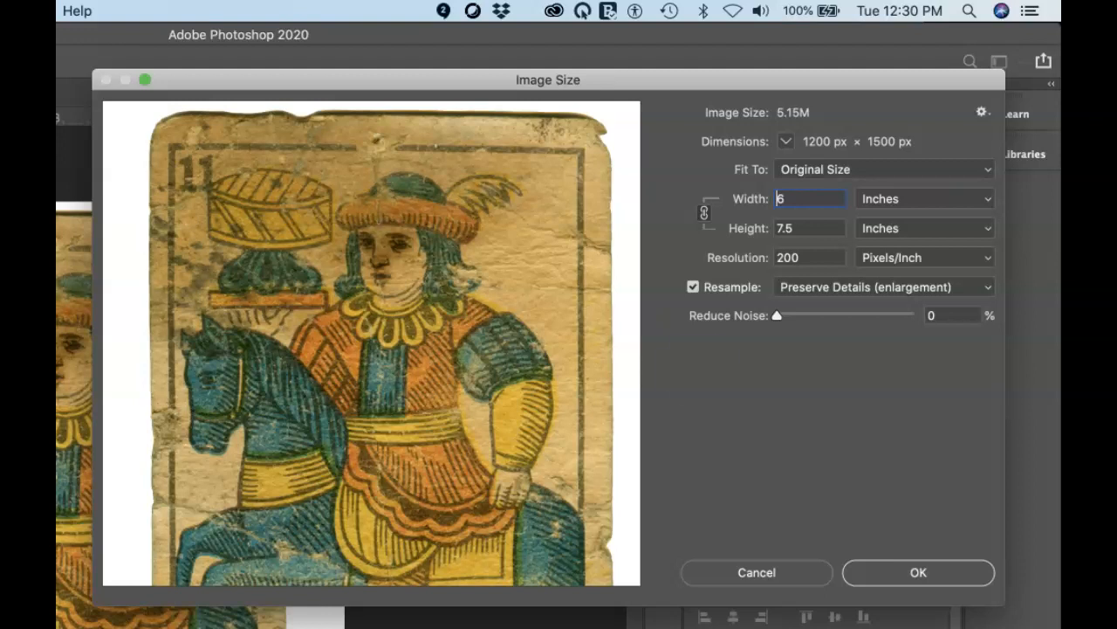
left_click(693, 287)
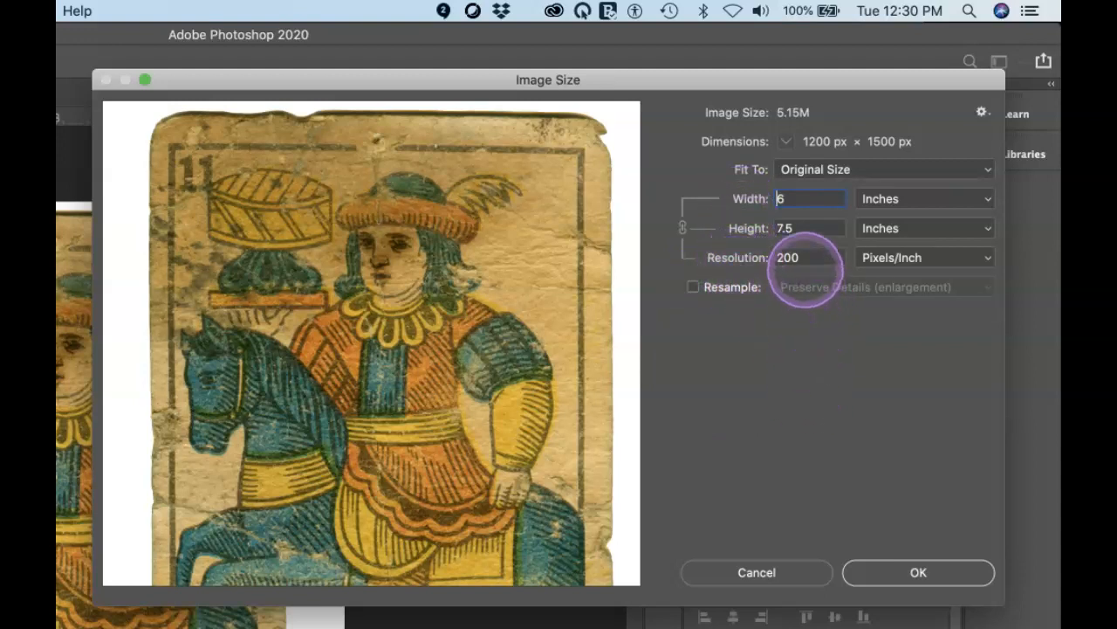
double_click(788, 256)
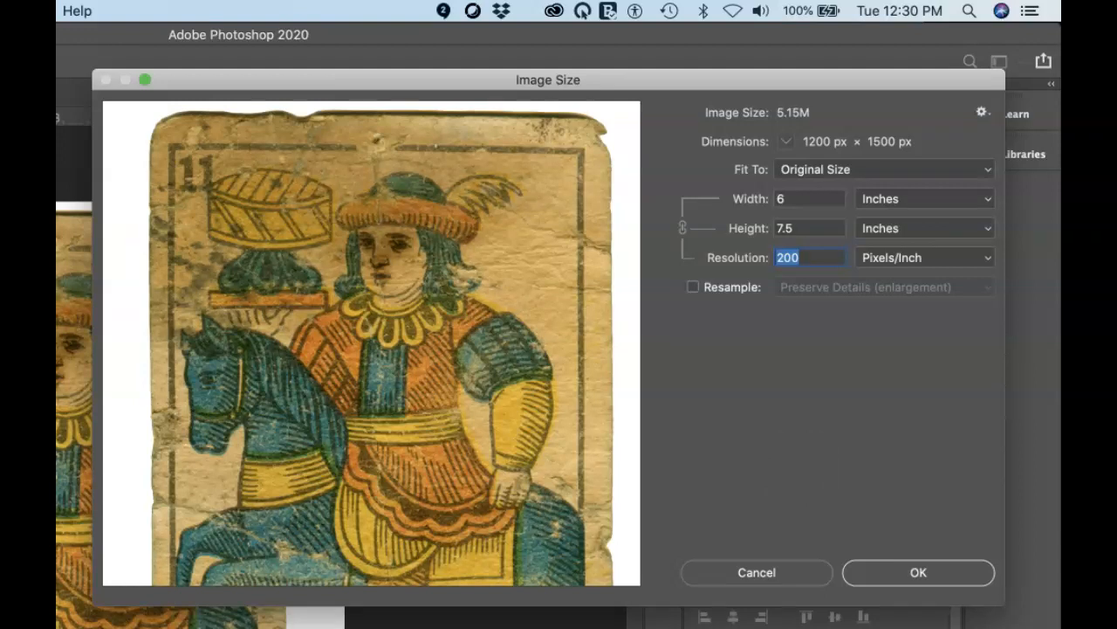
type("150")
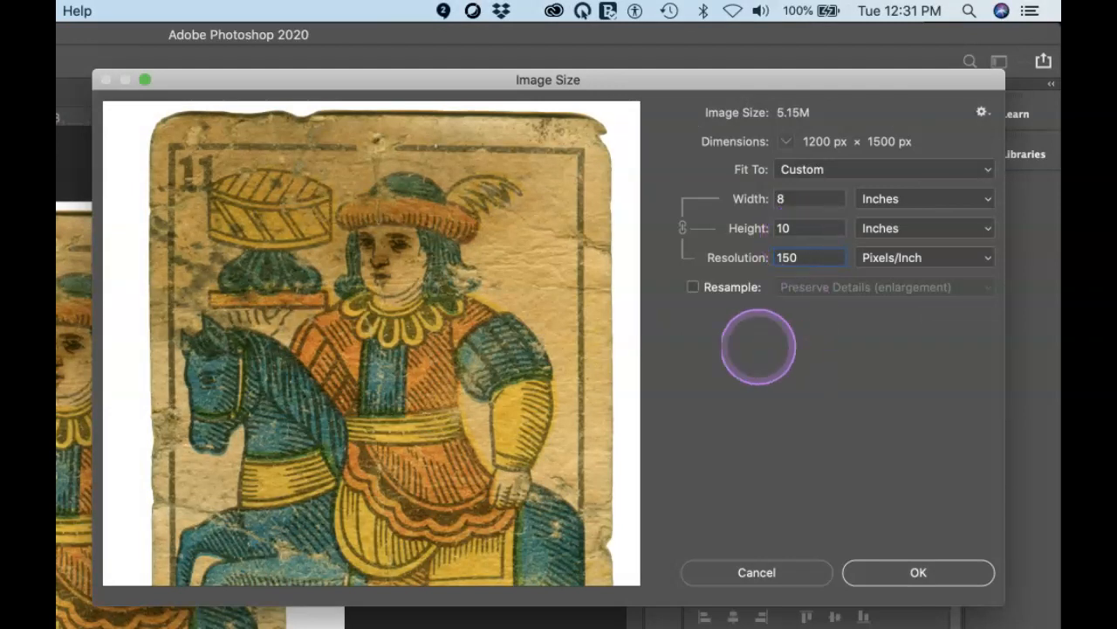
Turn resampling on and set the image resolution to 300 pixels/inch.
left_click(693, 287)
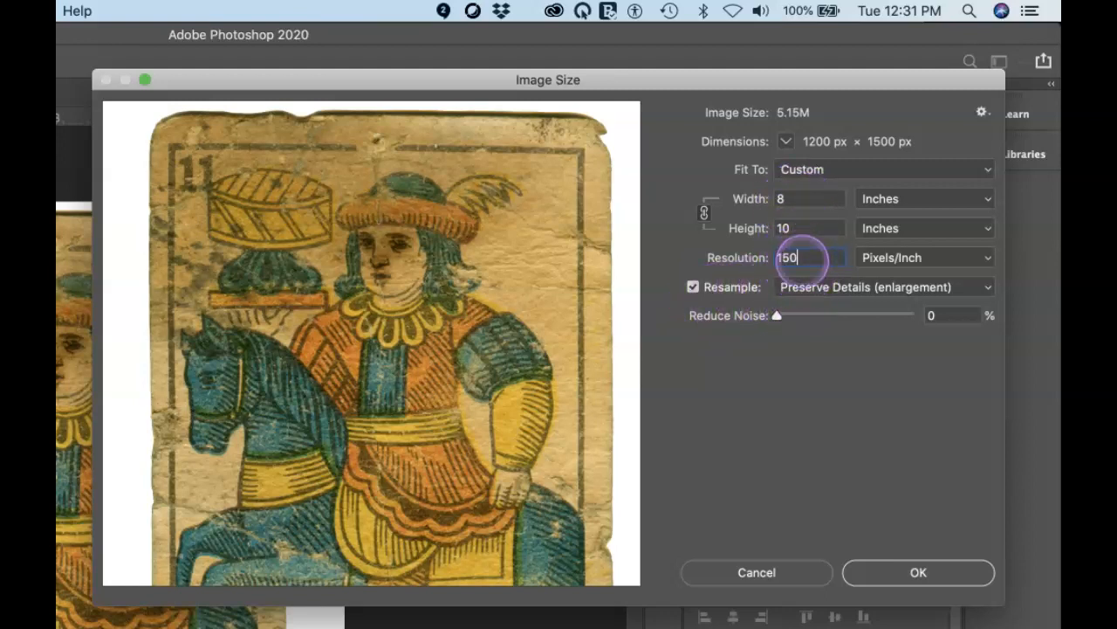
left_click(744, 258)
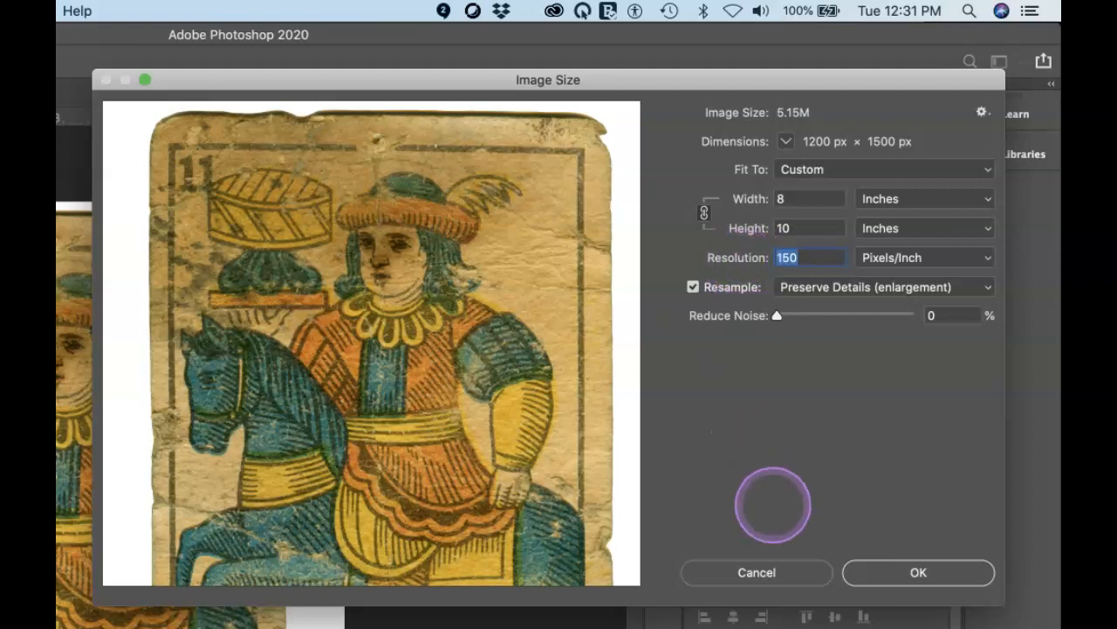
type("300")
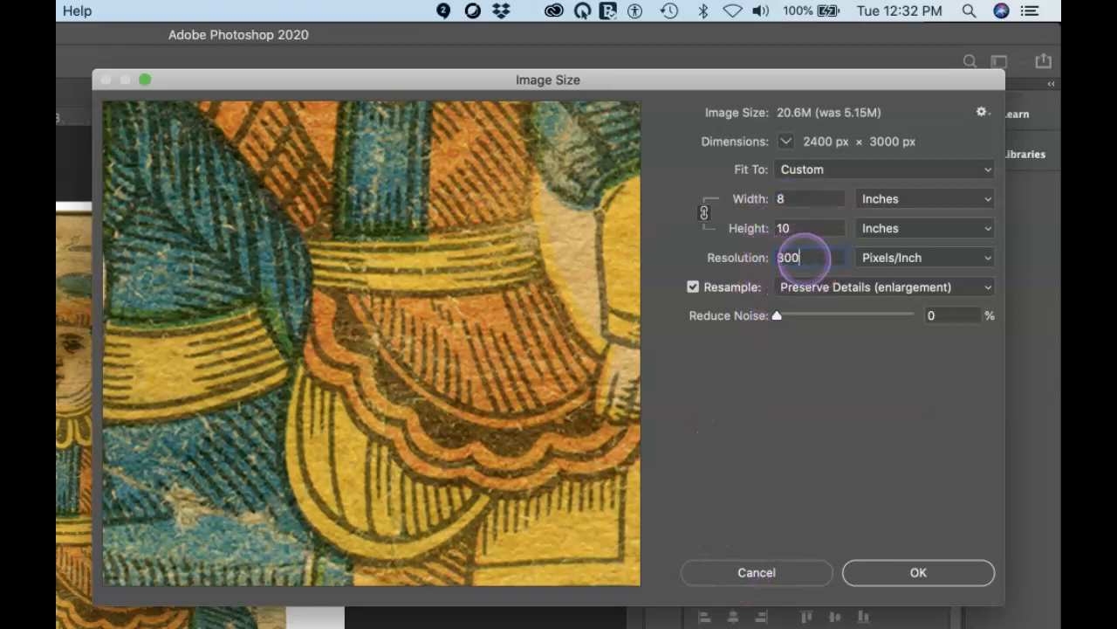
Restore the resolution to 150 pixels/inch, turn off resampling, and apply the image size.
left_click_drag(804, 259, 705, 259)
type("150")
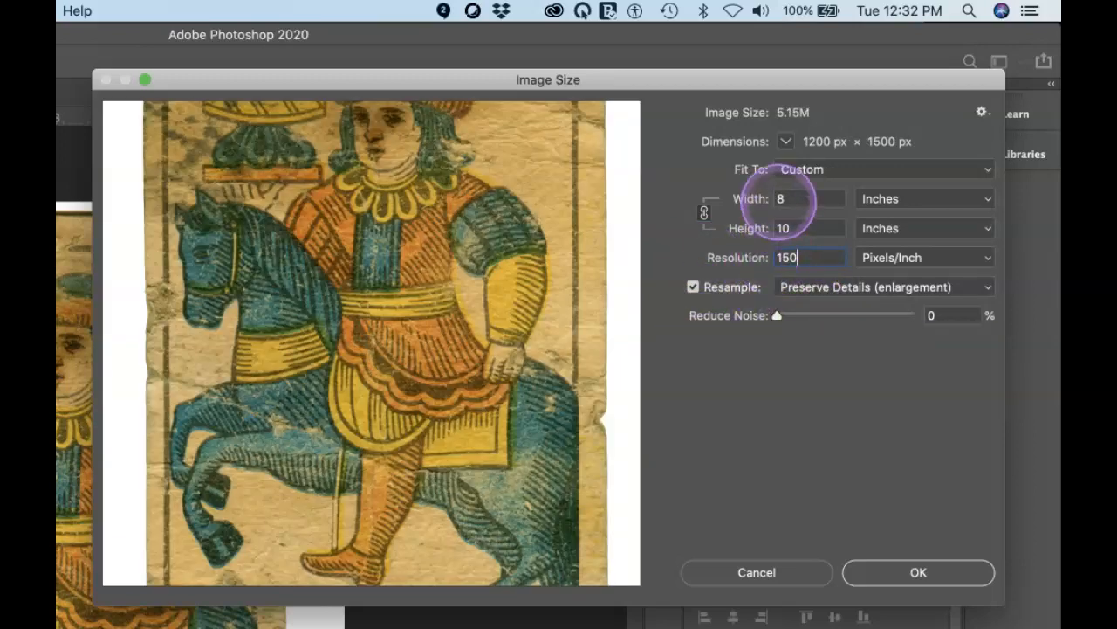
left_click(693, 286)
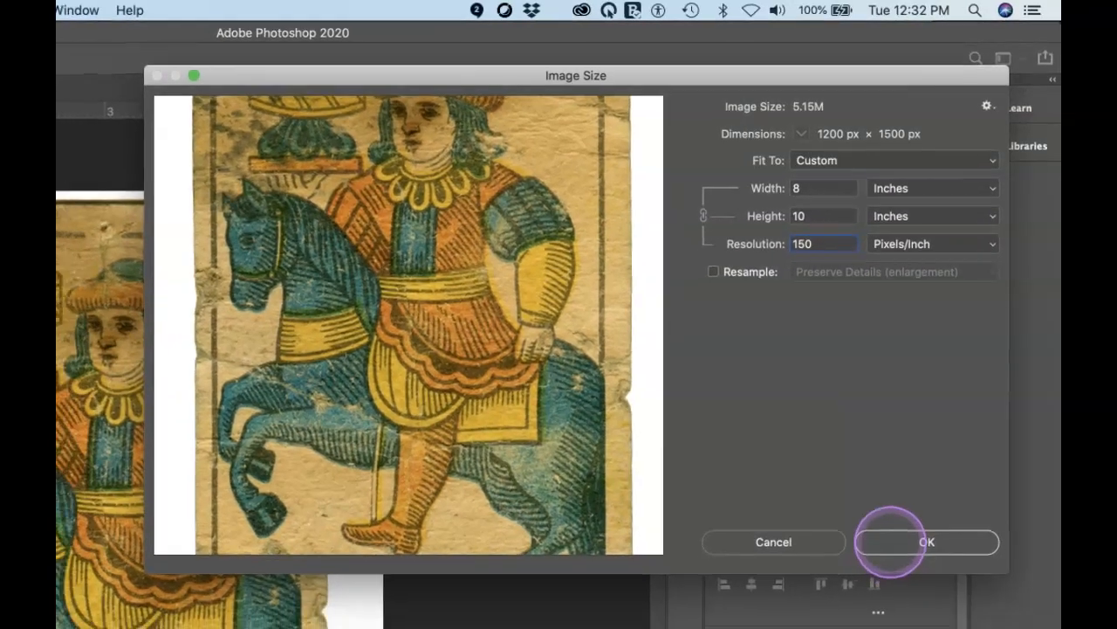
left_click(890, 541)
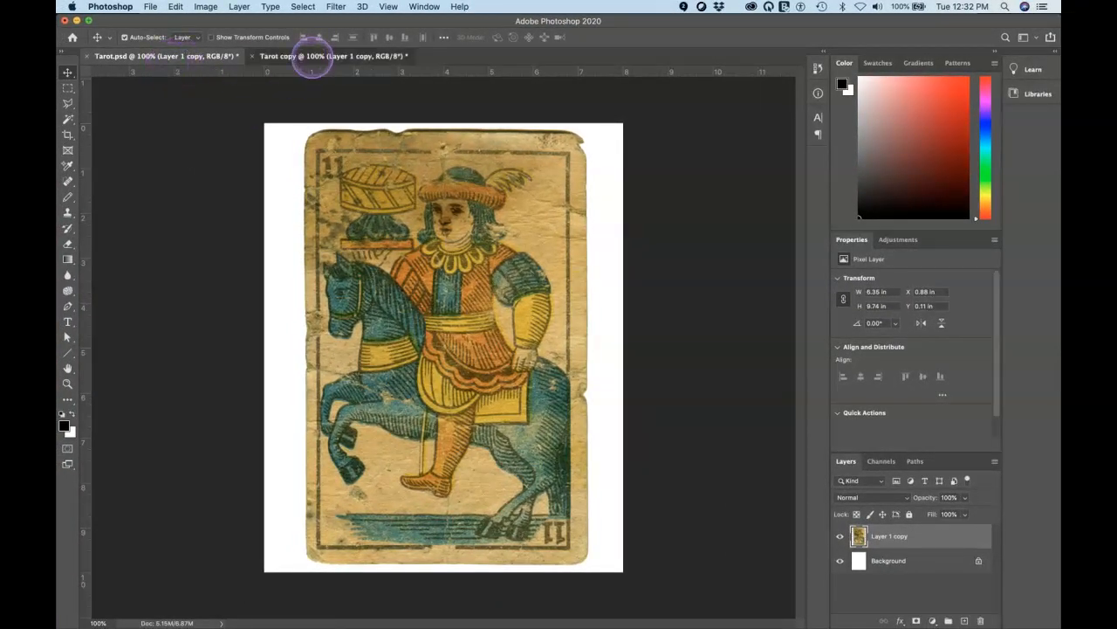
Switch to the Tarot copy document and examine the individual pixels along the card's left edge at up to 12800% magnification.
left_click(312, 58)
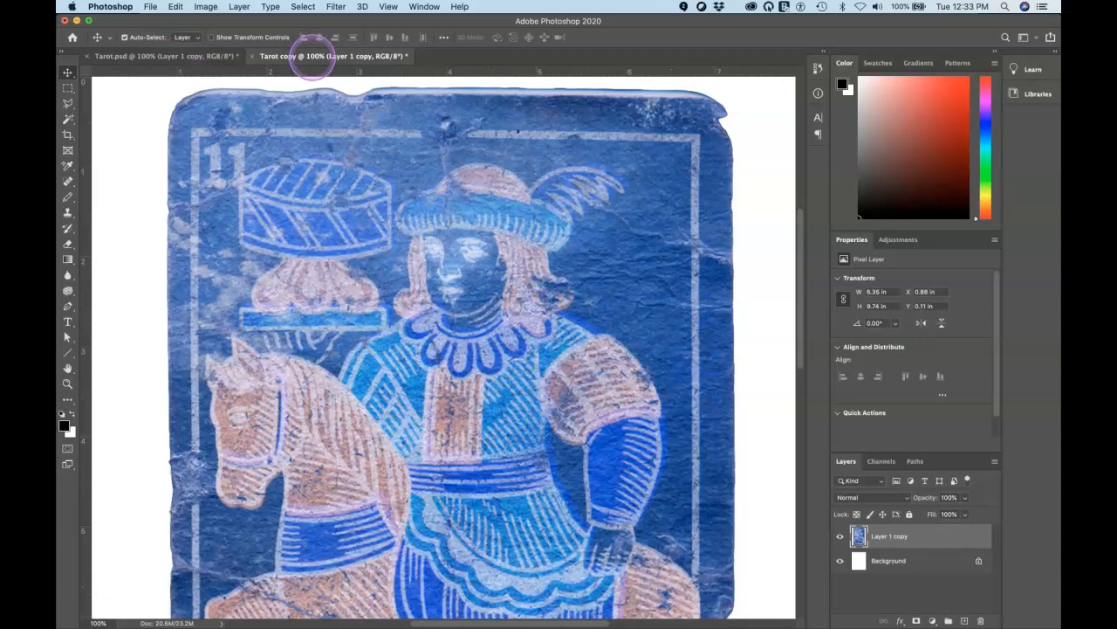
scroll(361, 107, "up", 4)
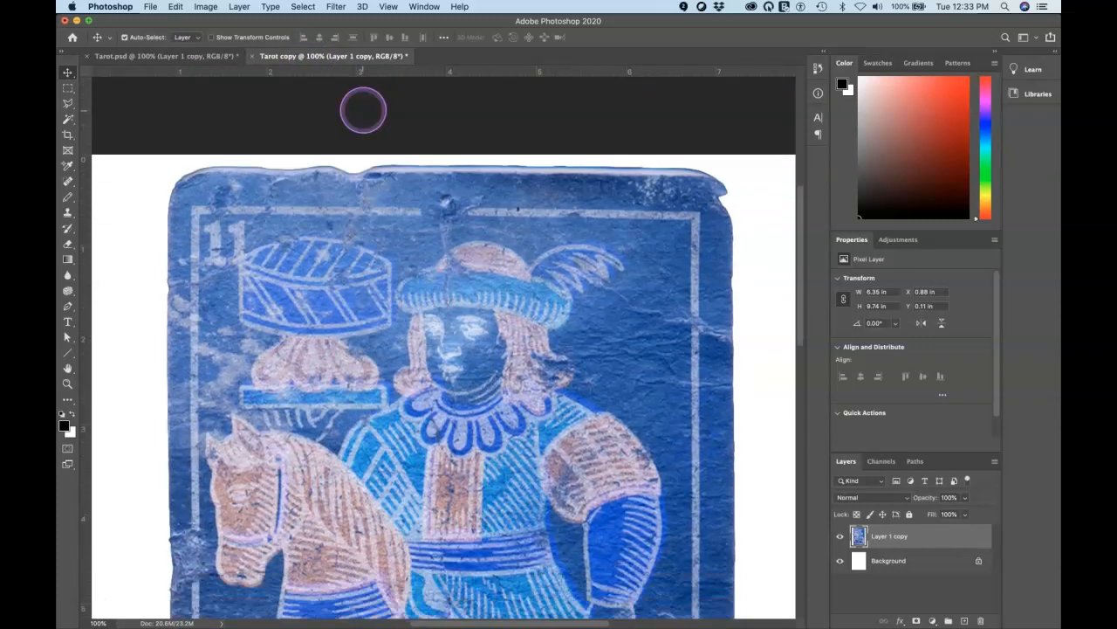
scroll(363, 110, "down", 4)
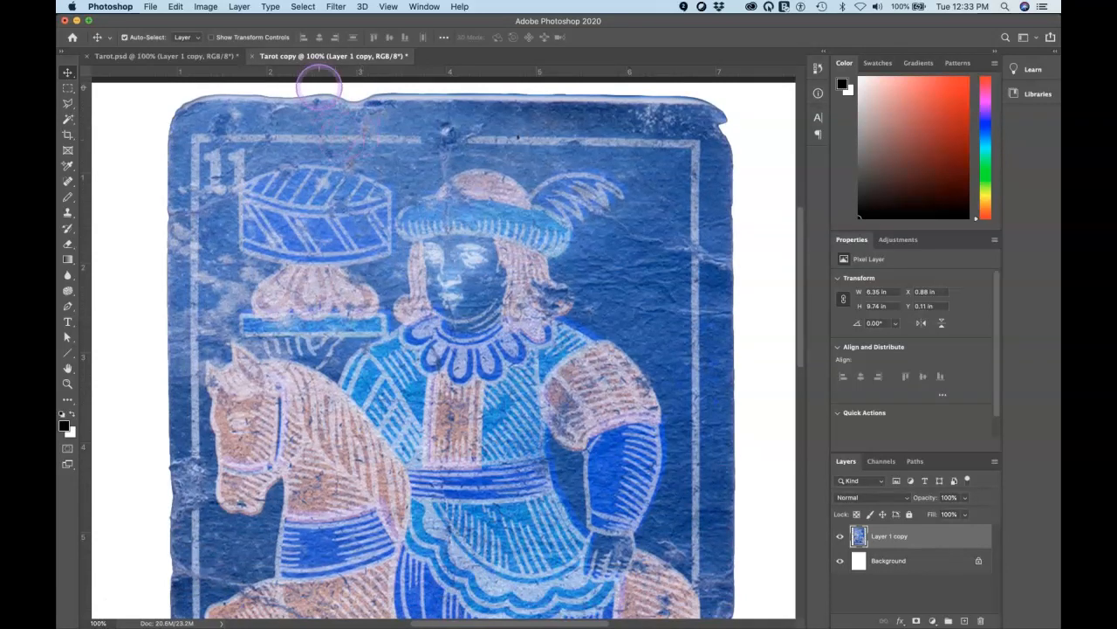
scroll(316, 96, "up", 3)
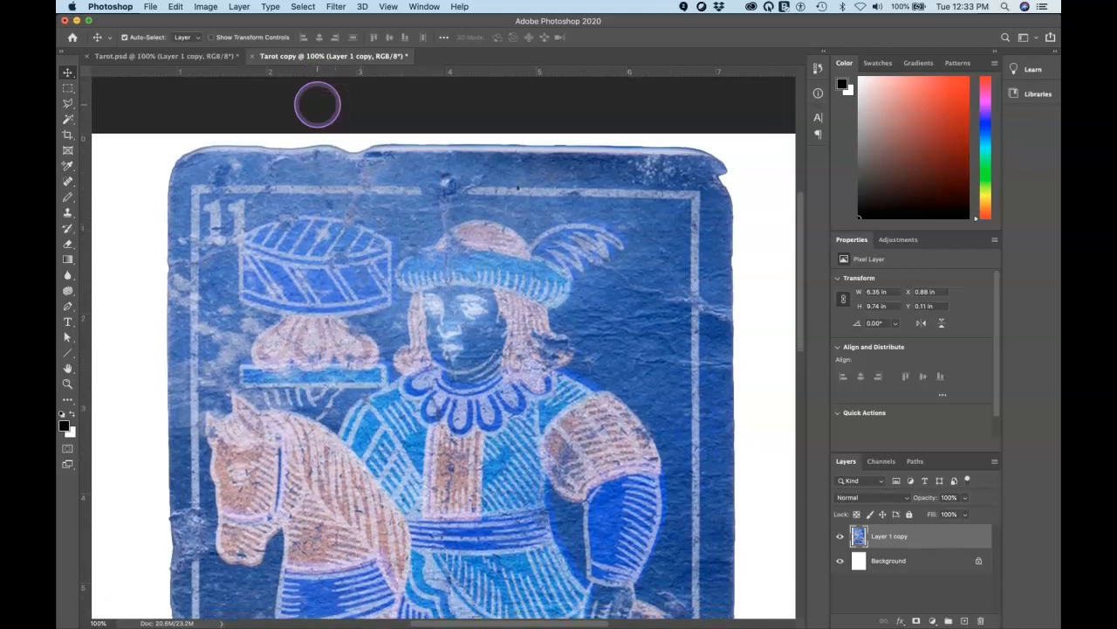
key("z")
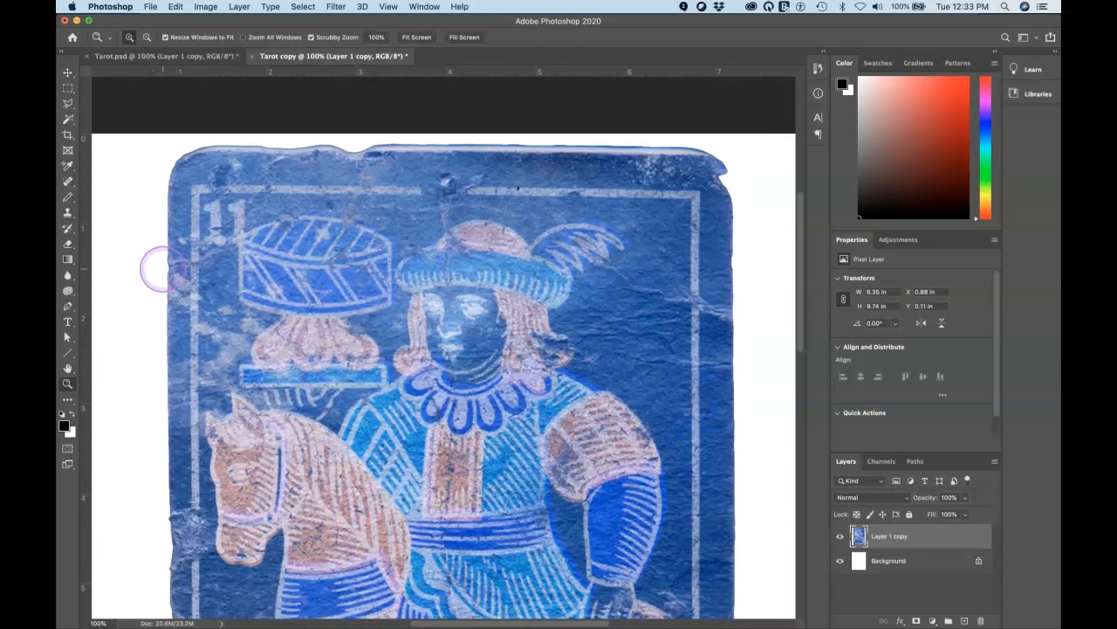
left_click_drag(162, 265, 356, 269)
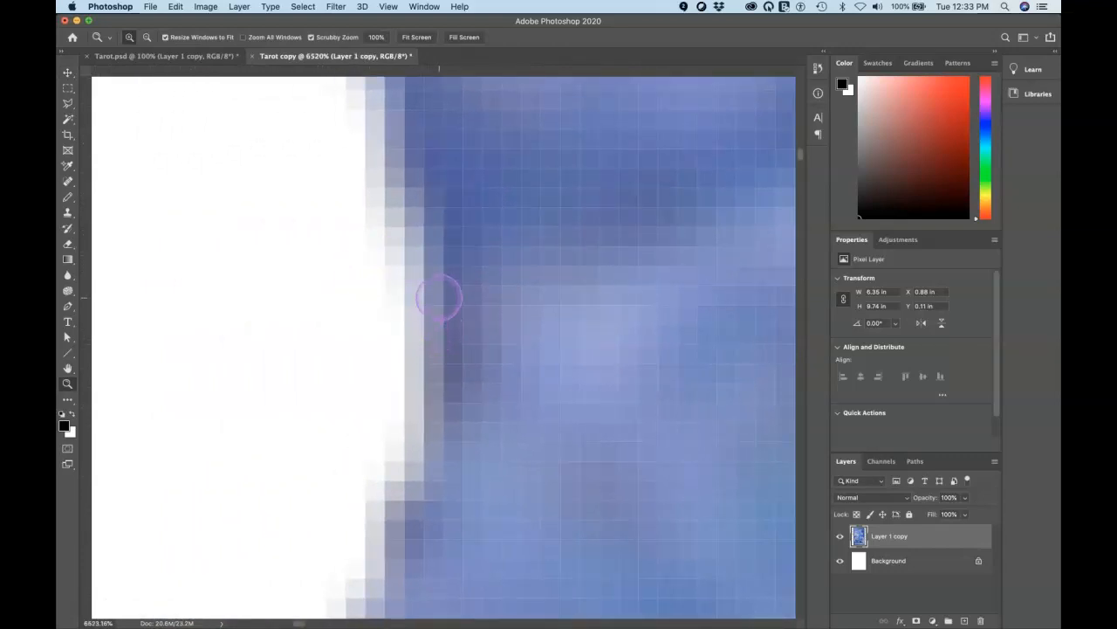
scroll(436, 294, "right", 2)
left_click(372, 273)
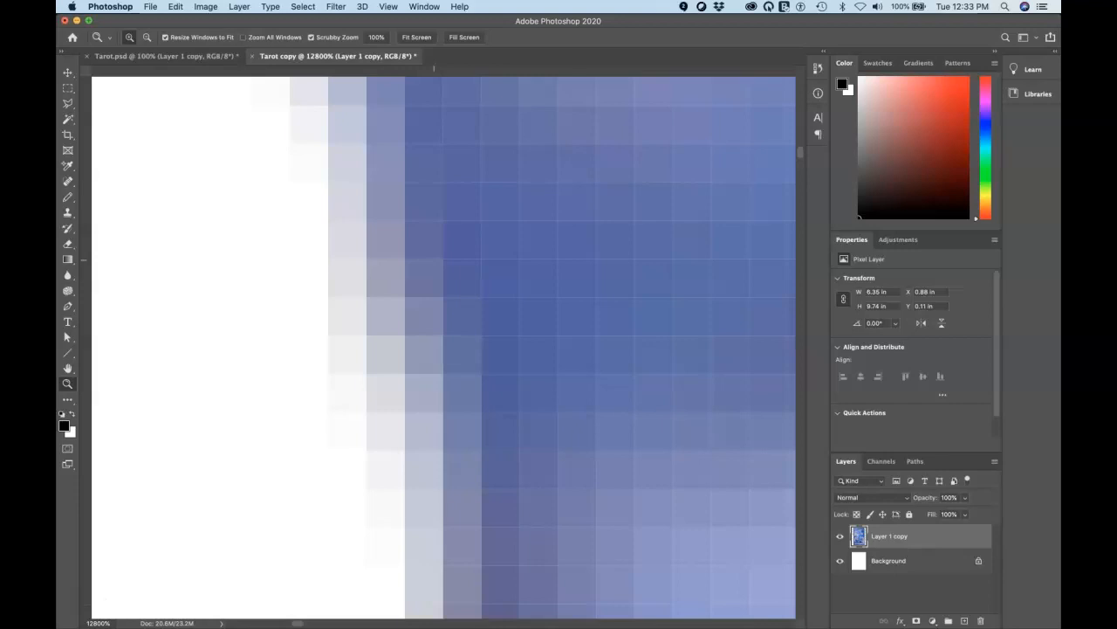
left_click(509, 289)
scroll(509, 289, "right", 5)
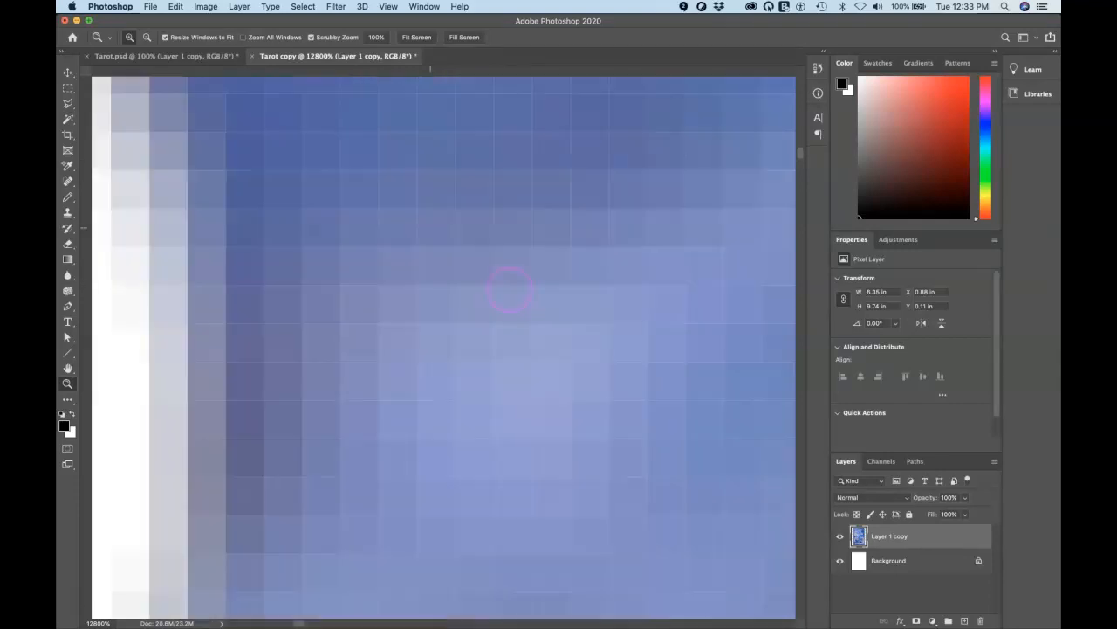
scroll(509, 289, "down", 5)
Zoom back out to about 104% and examine the upper part of the inverted card.
key("super+minus")
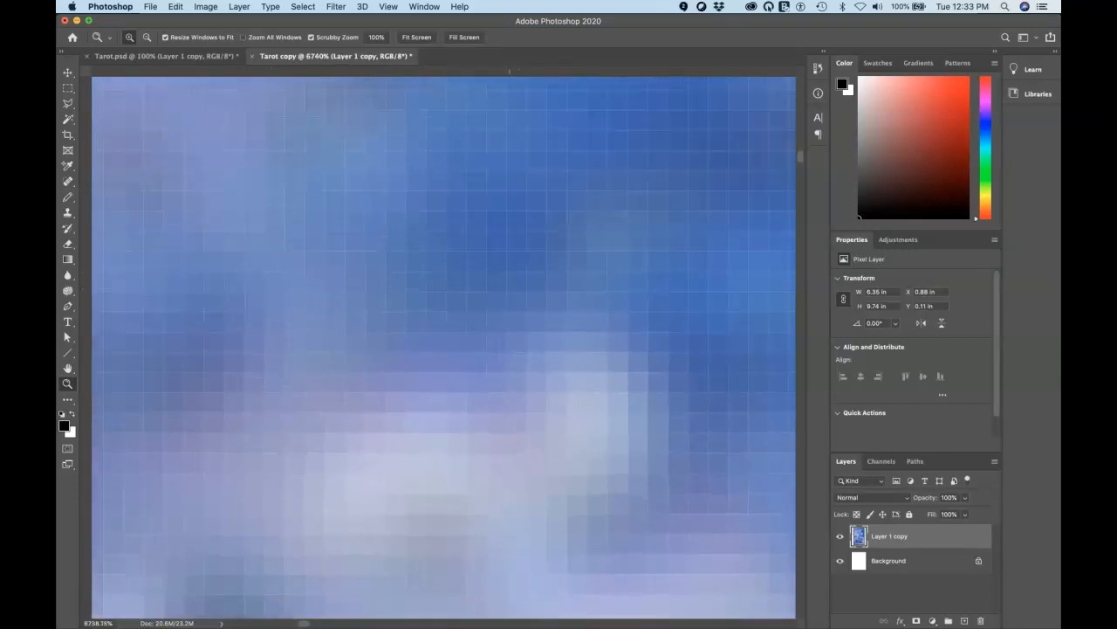
left_click(508, 289, "alt")
key("super+minus")
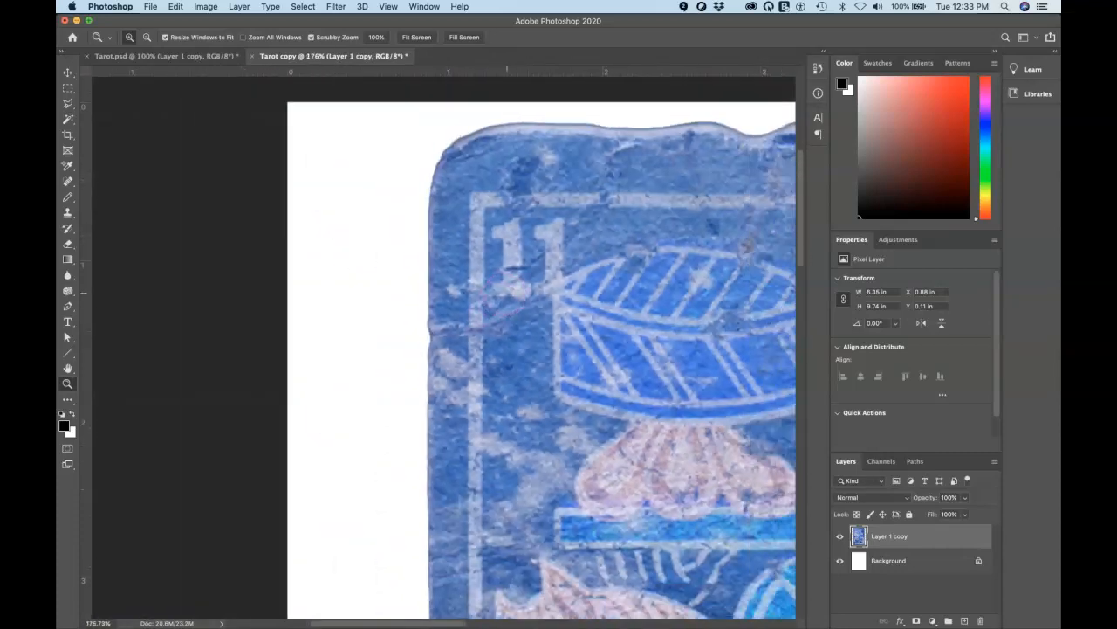
scroll(507, 292, "right", 5)
scroll(507, 292, "up", 2)
key("super+minus")
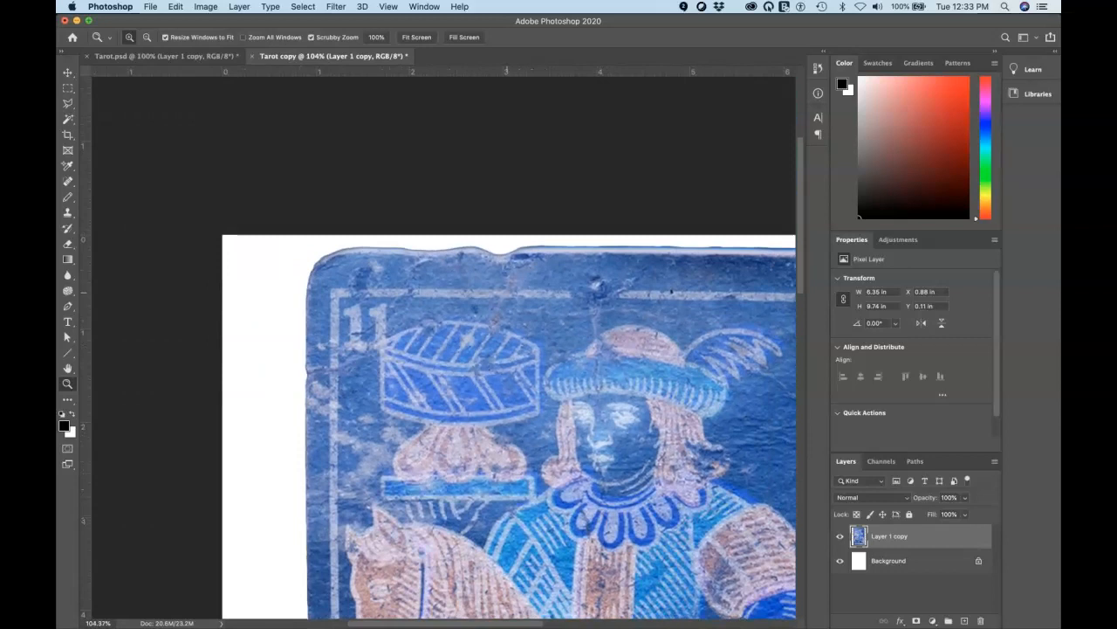
scroll(507, 292, "right", 4)
scroll(507, 292, "down", 4)
scroll(443, 354, "down", 1)
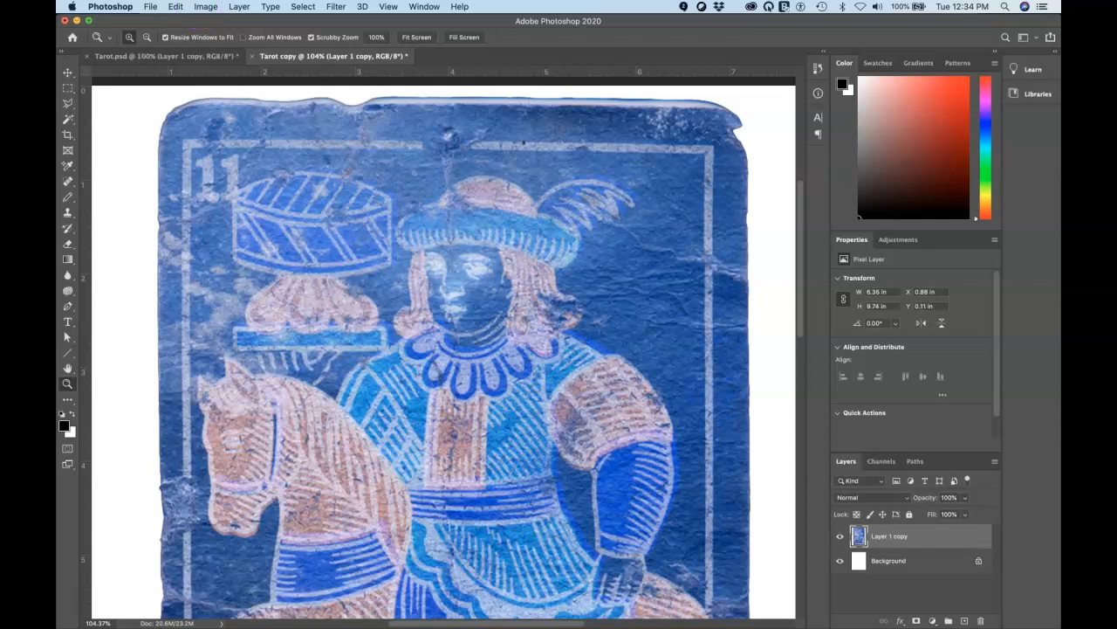
Review the color modes available for the Tarot copy image without choosing a different one.
left_click(206, 6)
mouse_move(194, 20)
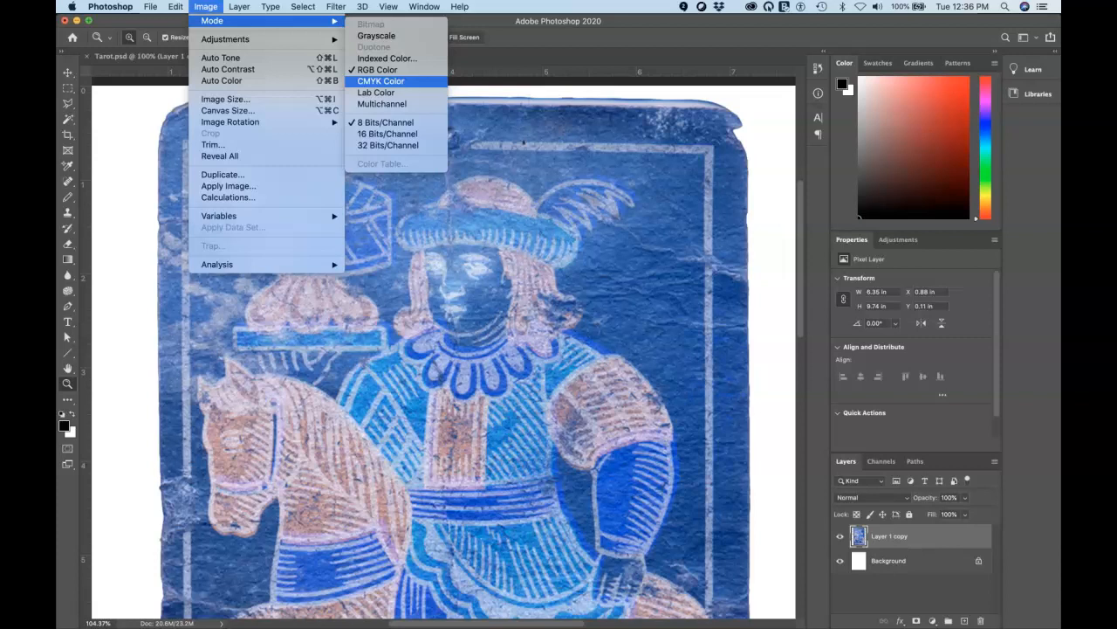
left_click(632, 108)
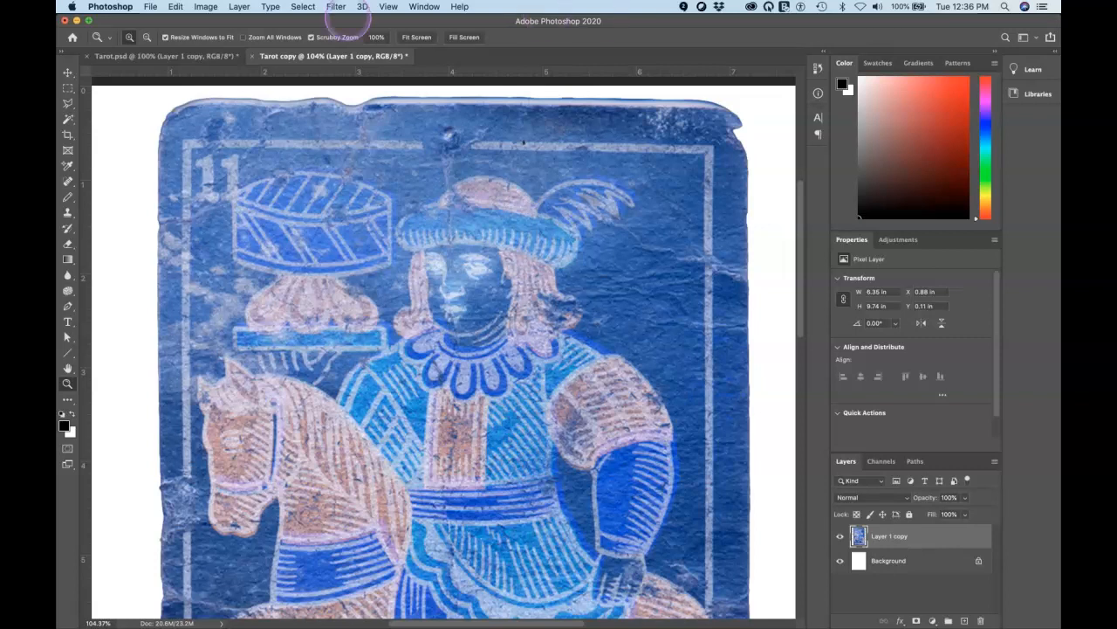
left_click(198, 56)
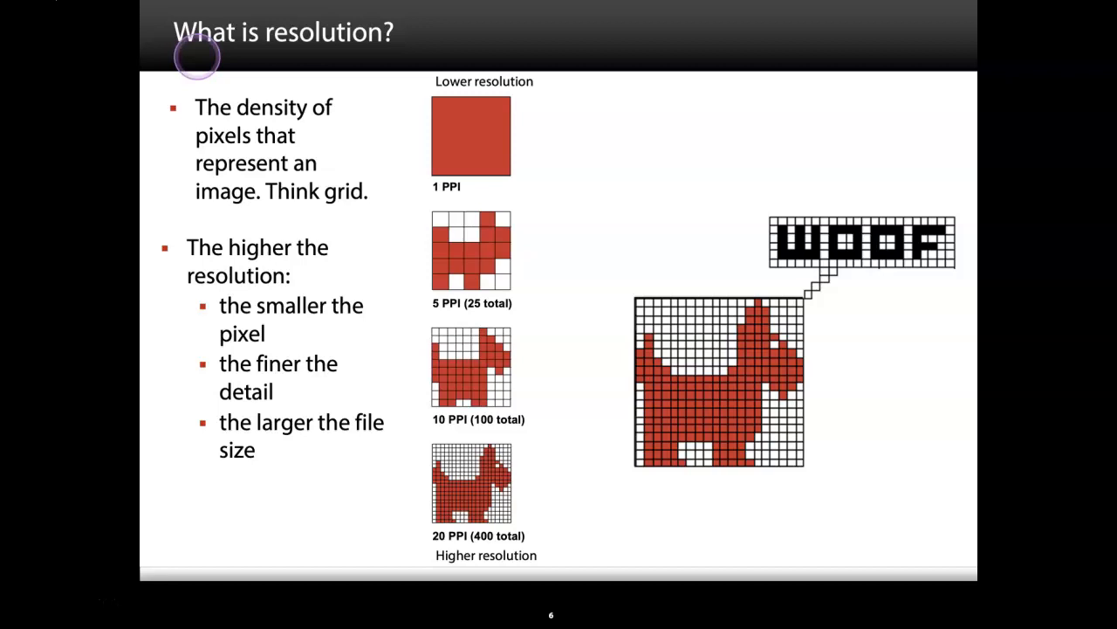
left_click(197, 56)
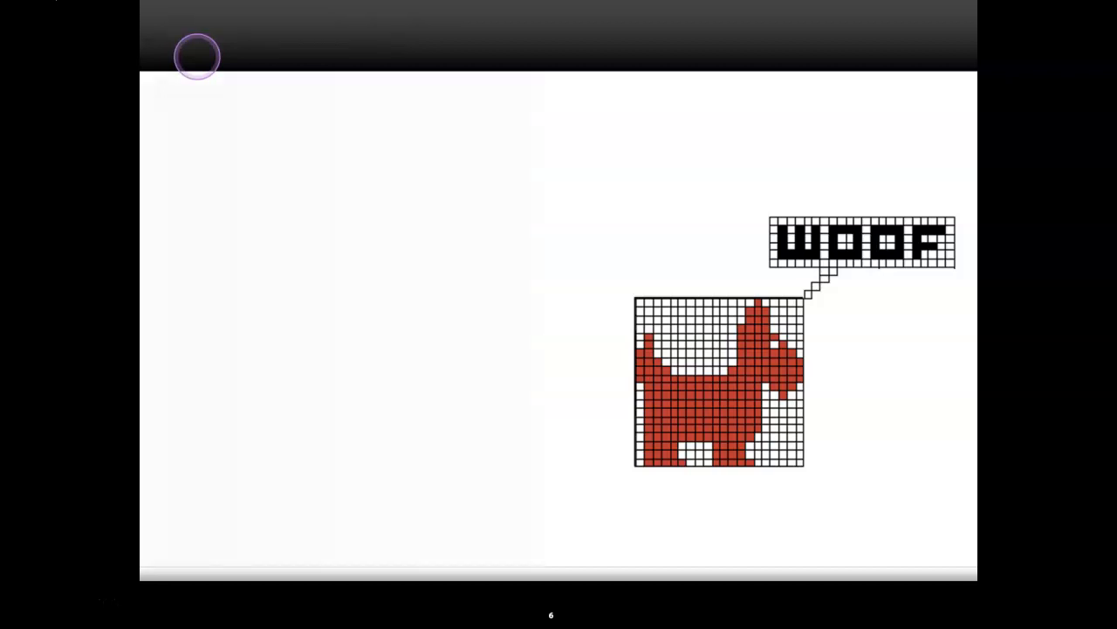